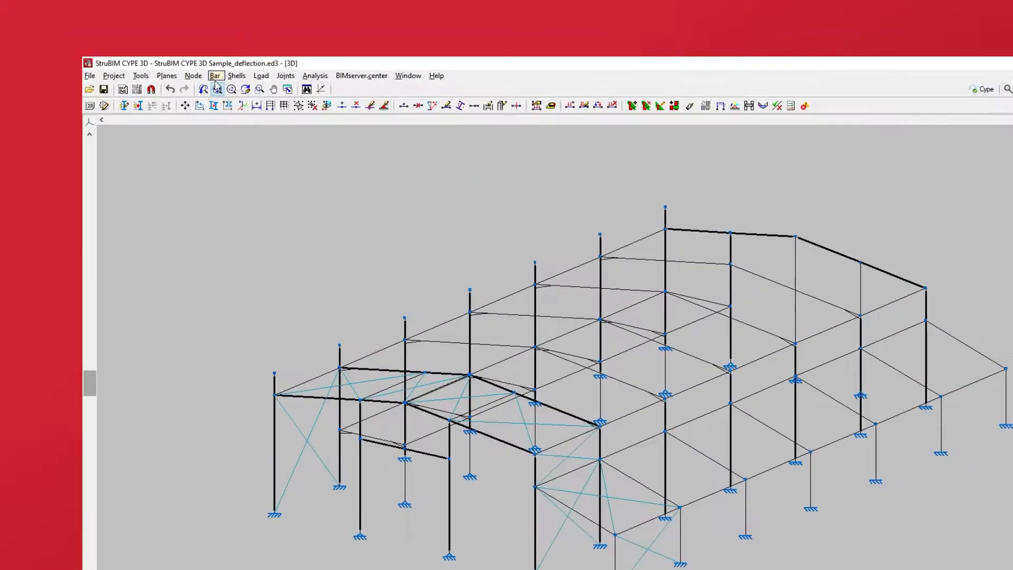
- Start creating a deflection group between the two end nodes of the horizontal beam joining the two intermediate gable columns
{"action": "left_click", "coordinate": [167, 51]}
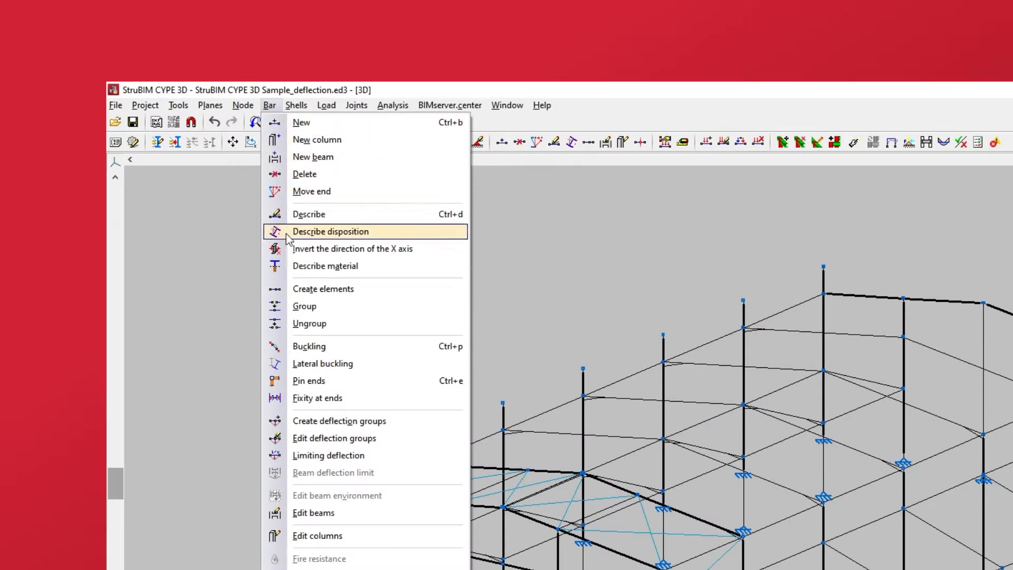
{"action": "left_click", "coordinate": [288, 426]}
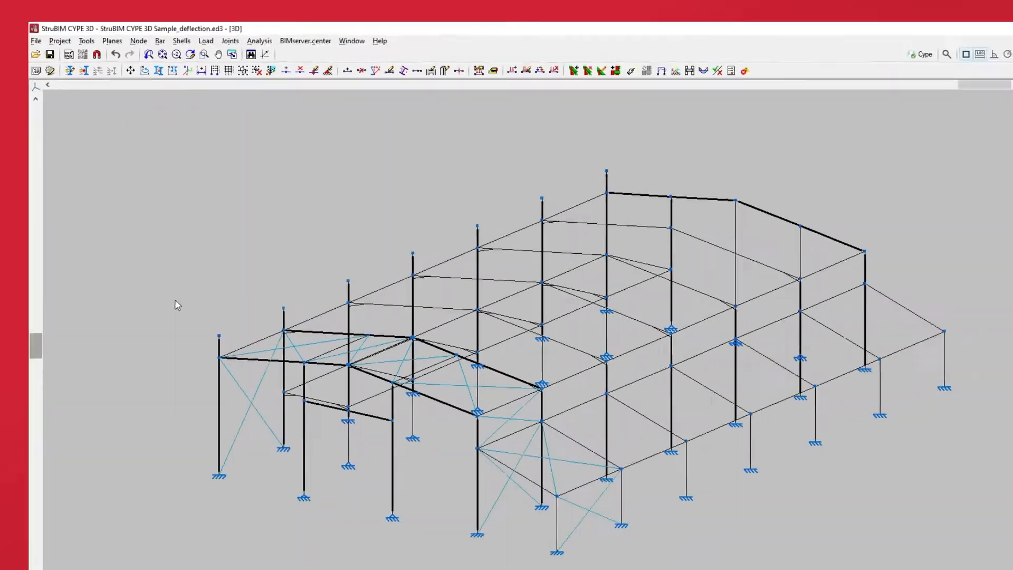
{"action": "scroll", "coordinate": [134, 254], "scroll_direction": "up", "scroll_amount": 3}
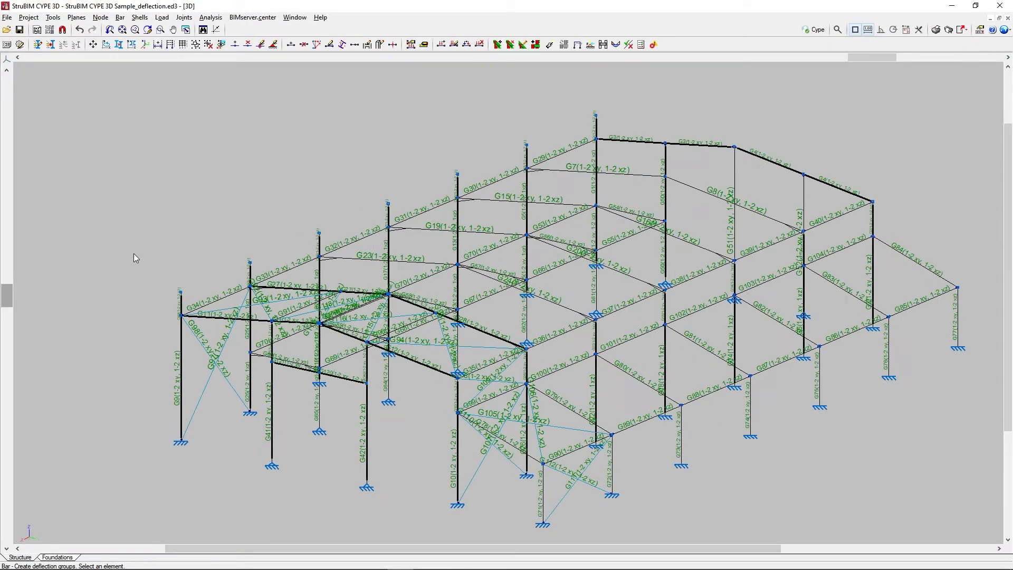
{"action": "middle_click_drag", "start_coordinate": [150, 300], "coordinate": [265, 285]}
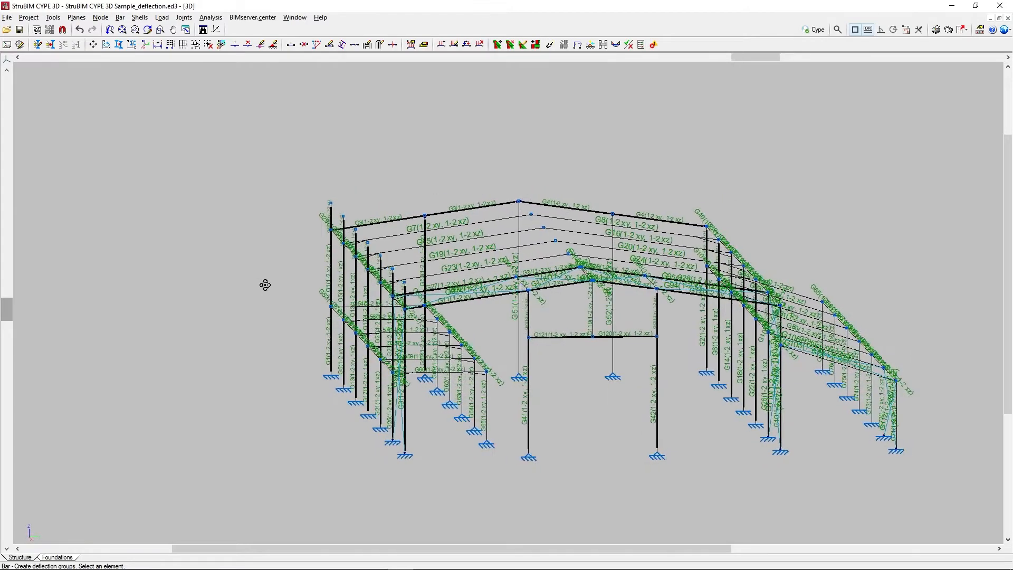
{"action": "scroll", "coordinate": [575, 346], "scroll_direction": "up", "scroll_amount": 5}
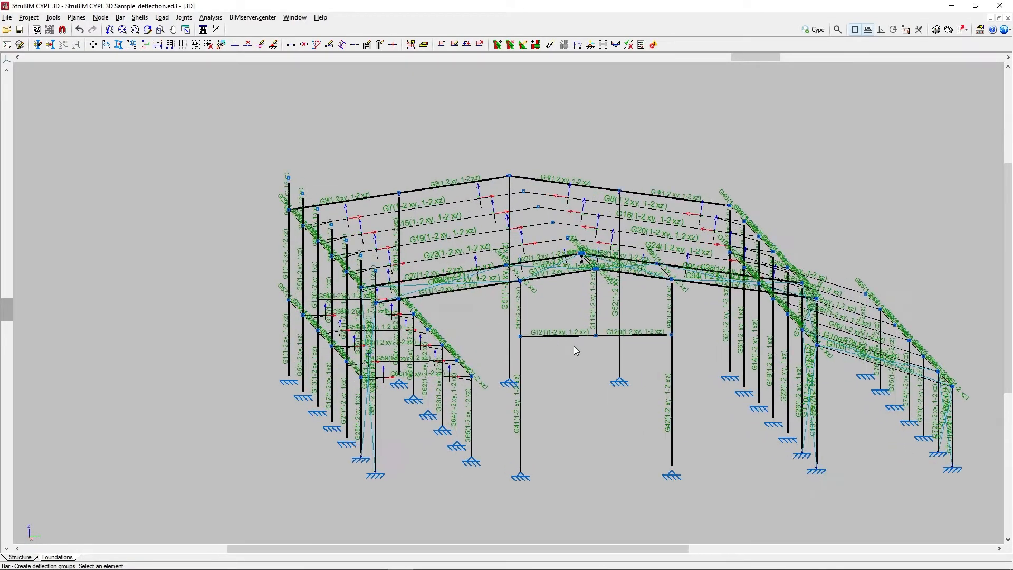
{"action": "scroll", "coordinate": [574, 346], "scroll_direction": "up", "scroll_amount": 1}
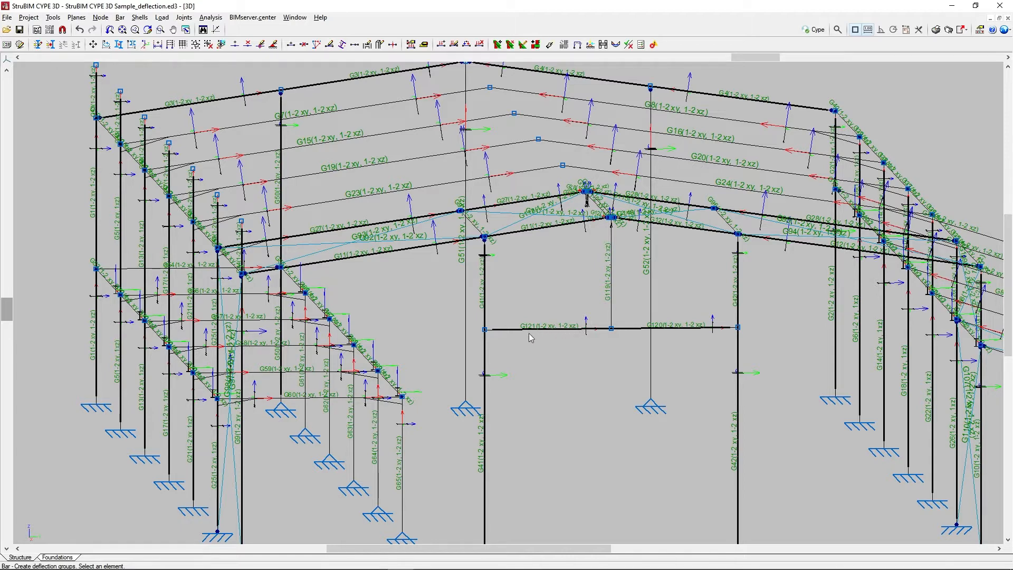
{"action": "left_click", "coordinate": [484, 329]}
{"action": "left_click", "coordinate": [738, 330]}
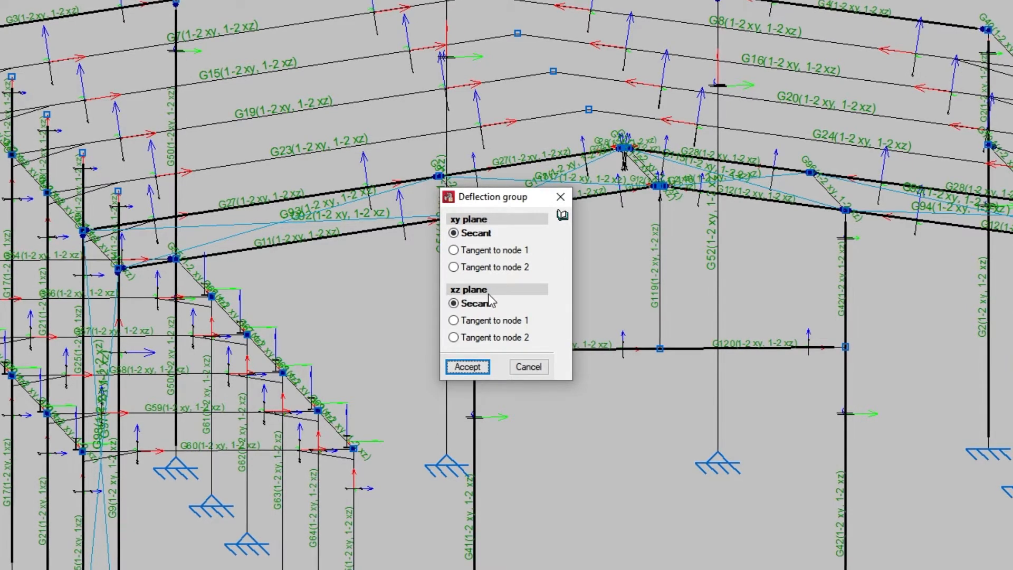
- Try the tangent to node 1 and tangent to node 2 options for the xy plane and return it to Secant
{"action": "left_click", "coordinate": [454, 250]}
{"action": "left_click", "coordinate": [454, 267]}
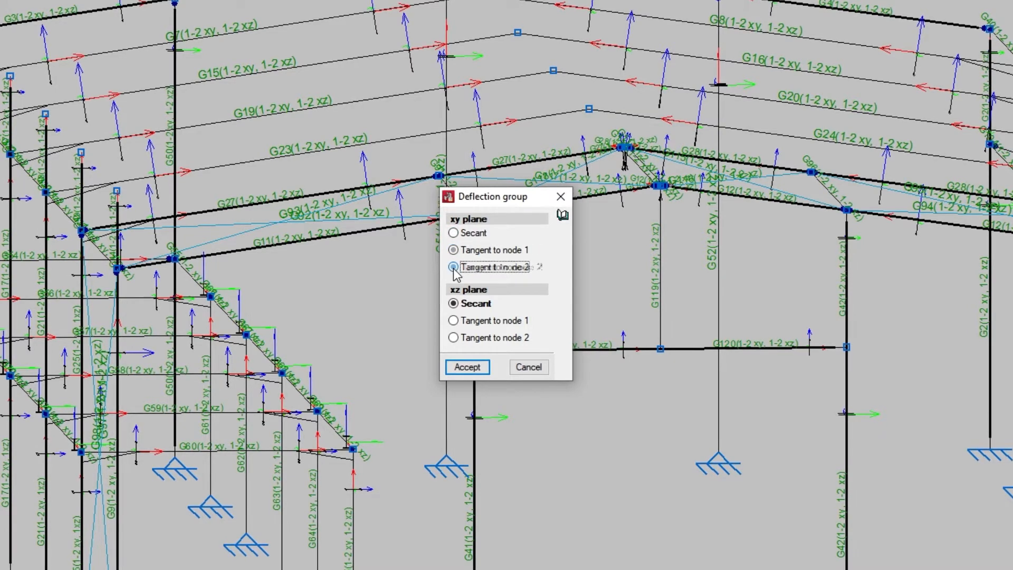
{"action": "left_click", "coordinate": [454, 234]}
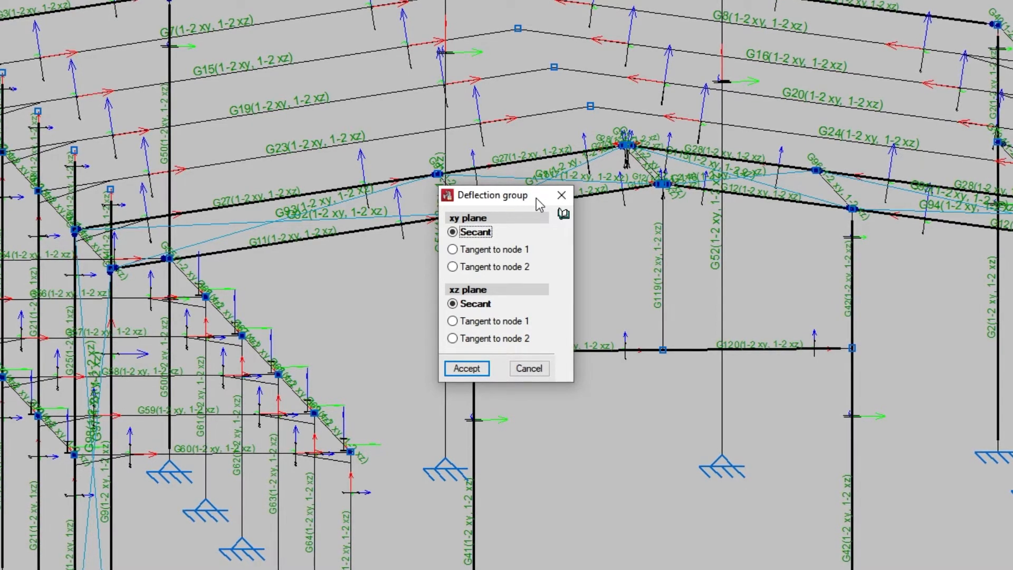
- Read the help on secant and tangent deflection, and accept the deflection group with Secant in both planes
{"action": "left_click", "coordinate": [560, 221]}
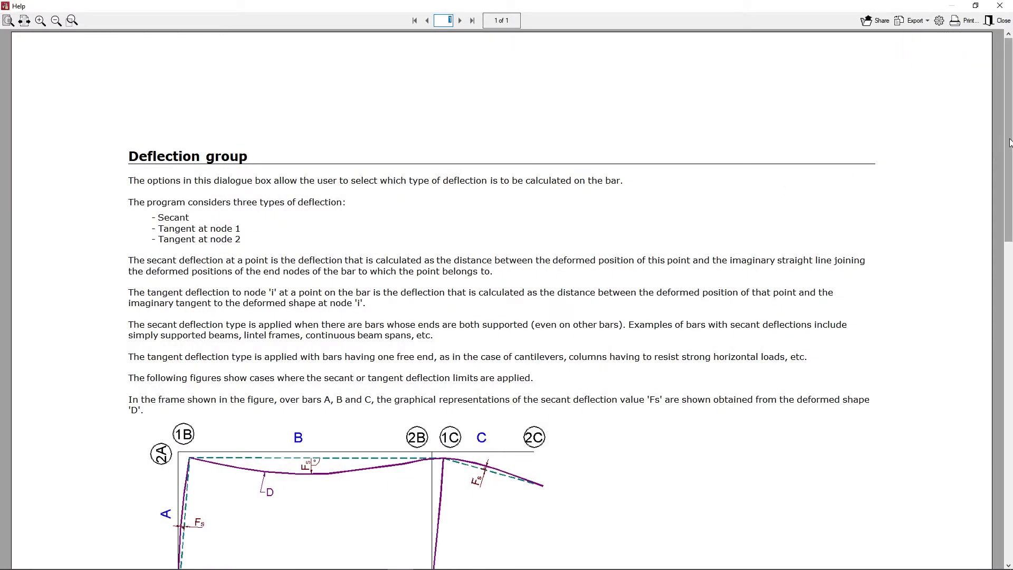
{"action": "left_click_drag", "start_coordinate": [1010, 142], "coordinate": [1010, 397]}
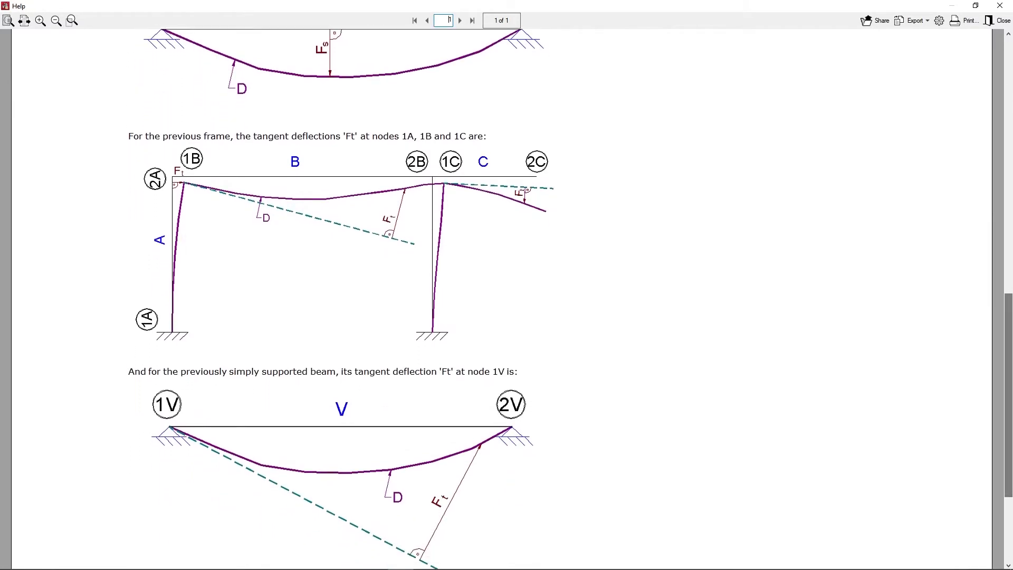
{"action": "left_click", "coordinate": [995, 20]}
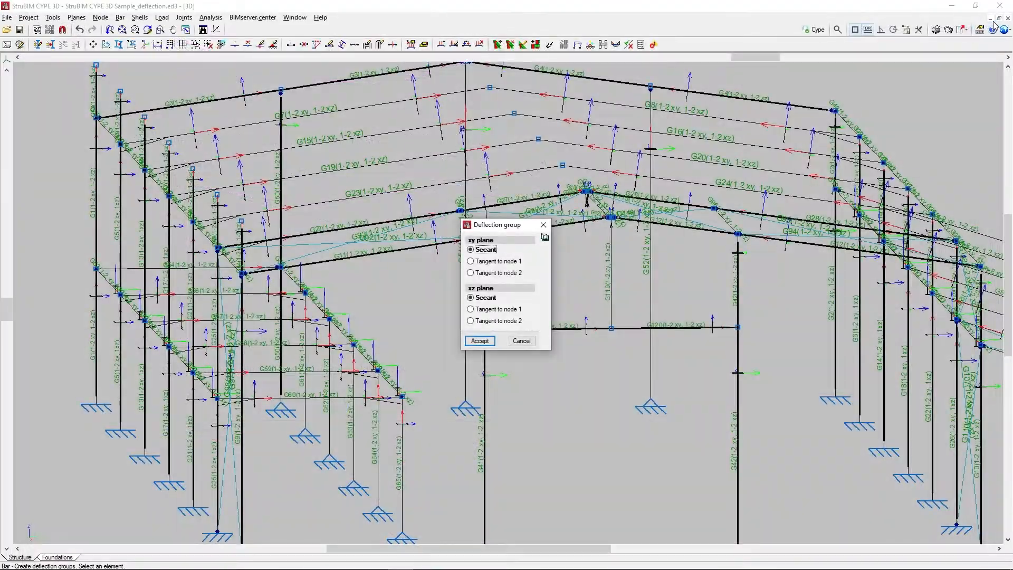
{"action": "left_click", "coordinate": [490, 342]}
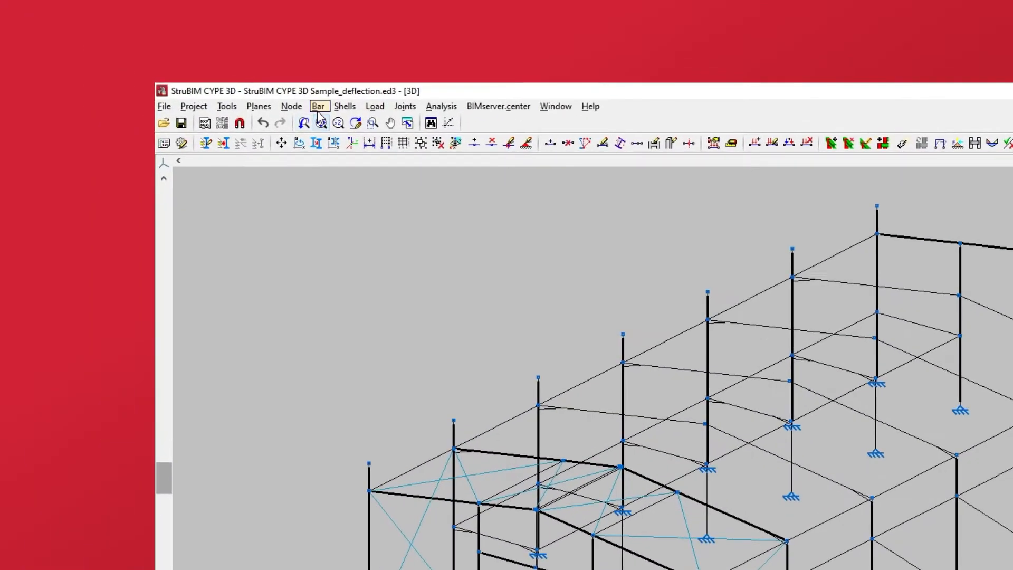
- Edit the deflection group of the gable's horizontal beam and accept Secant for both the xy and xz planes
{"action": "left_click", "coordinate": [318, 109]}
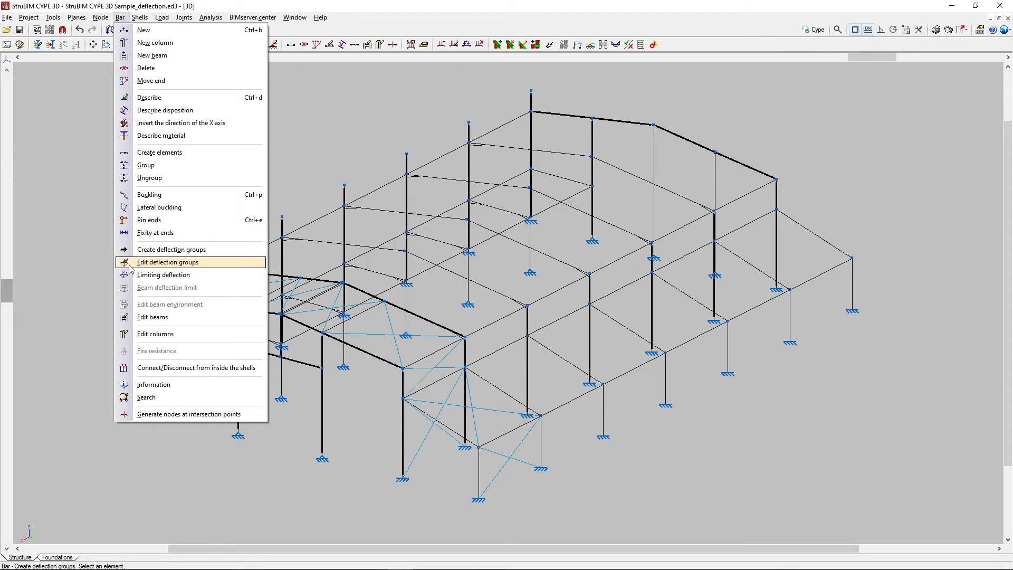
{"action": "left_click", "coordinate": [130, 262]}
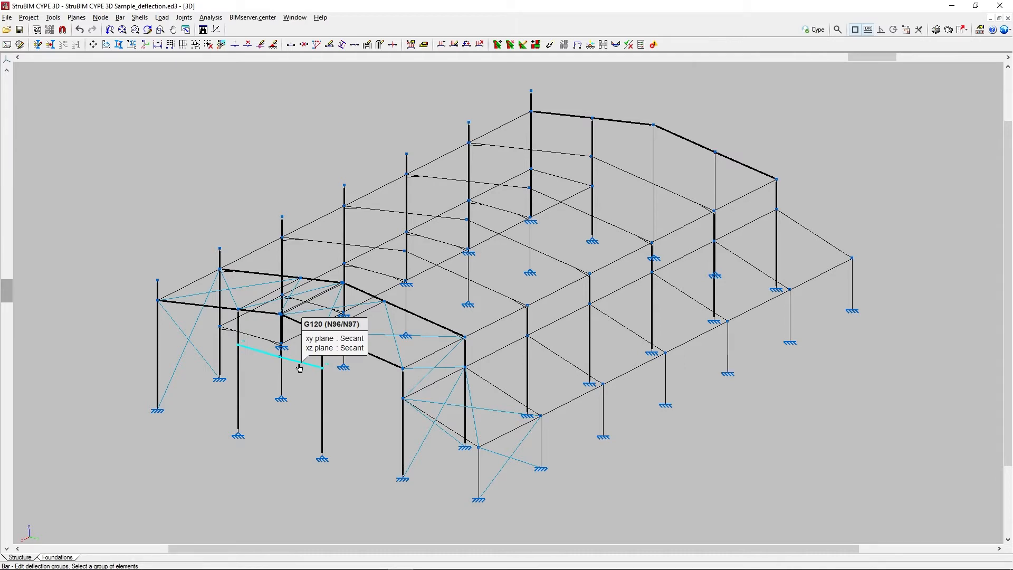
{"action": "scroll", "coordinate": [300, 368], "scroll_direction": "up", "scroll_amount": 4}
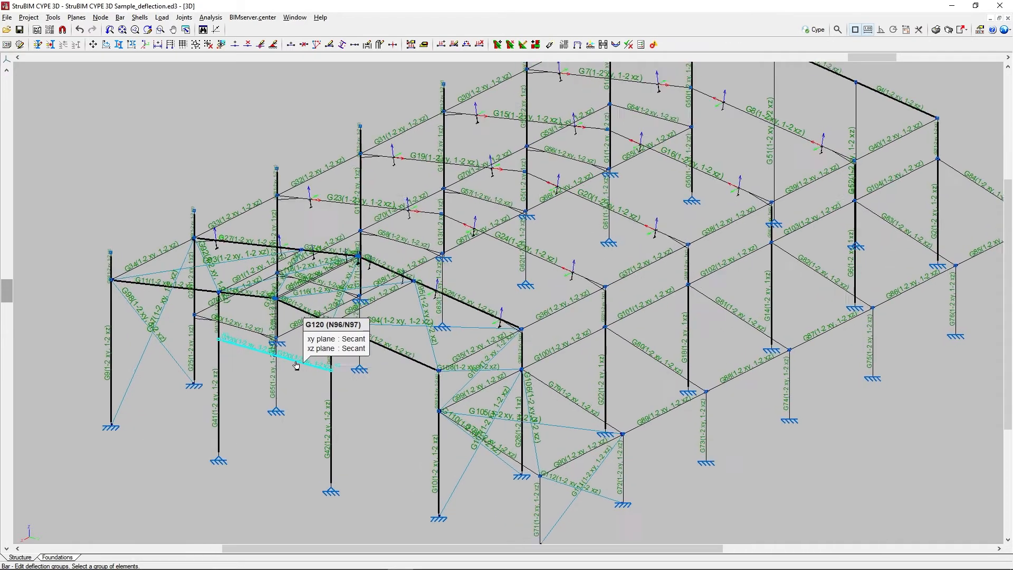
{"action": "scroll", "coordinate": [296, 365], "scroll_direction": "up", "scroll_amount": 5}
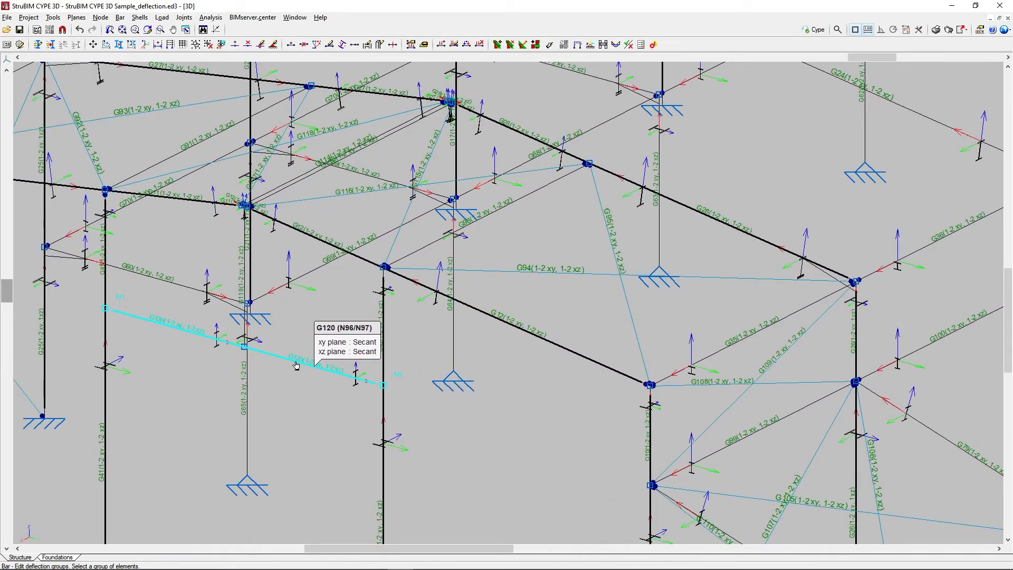
{"action": "left_click", "coordinate": [296, 365]}
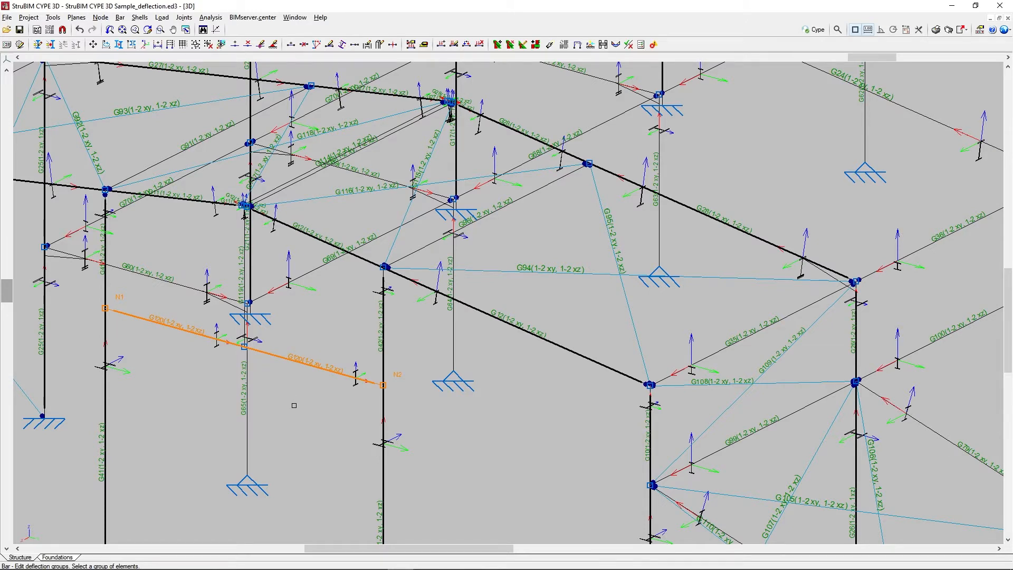
{"action": "right_click", "coordinate": [294, 406]}
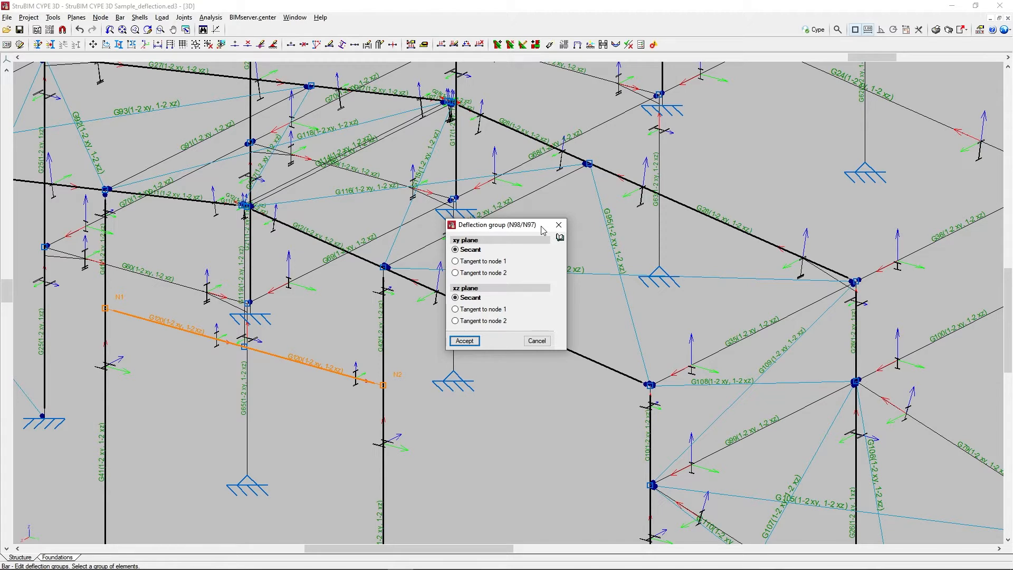
{"action": "left_click", "coordinate": [463, 342]}
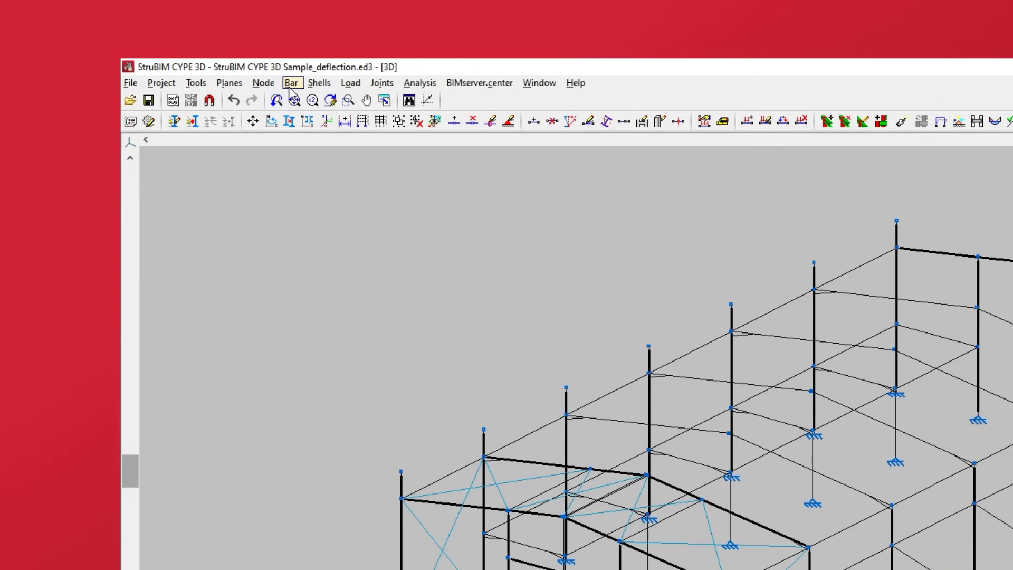
- Enable the absolute maximum and absolute active deflection limits in xy and xz for the gable's horizontal beam group
{"action": "left_click", "coordinate": [120, 19]}
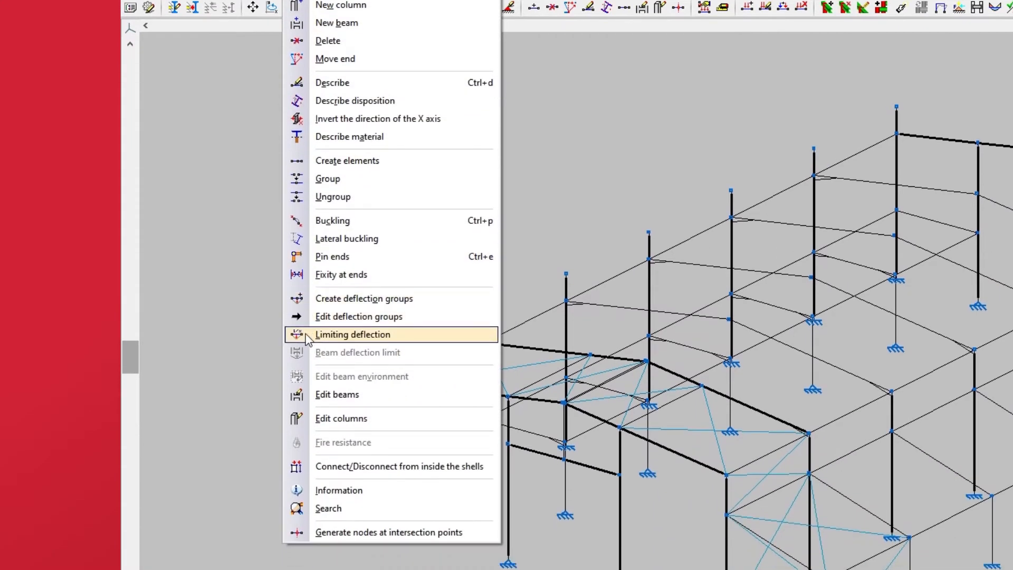
{"action": "left_click", "coordinate": [307, 335]}
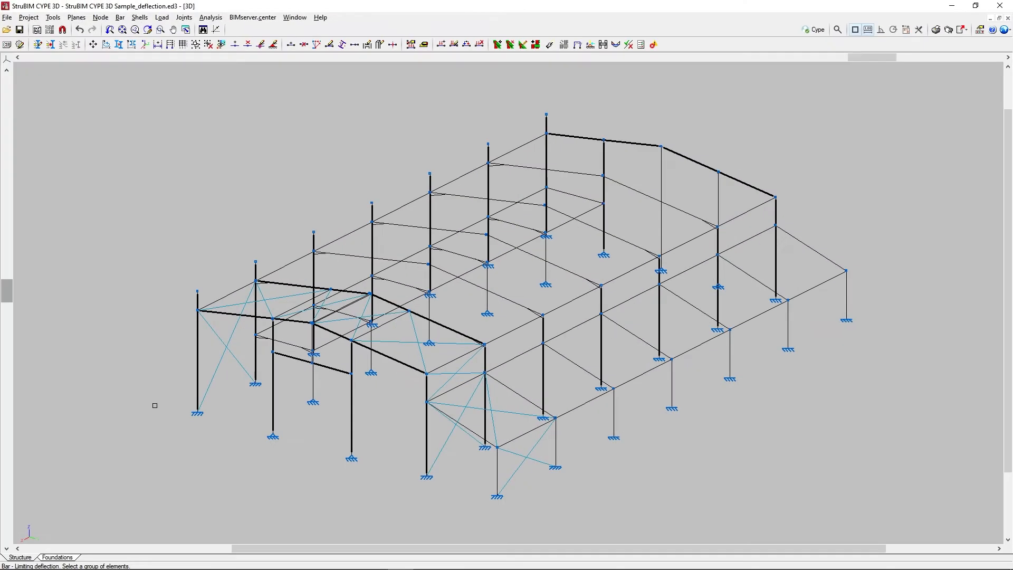
{"action": "left_click", "coordinate": [329, 370]}
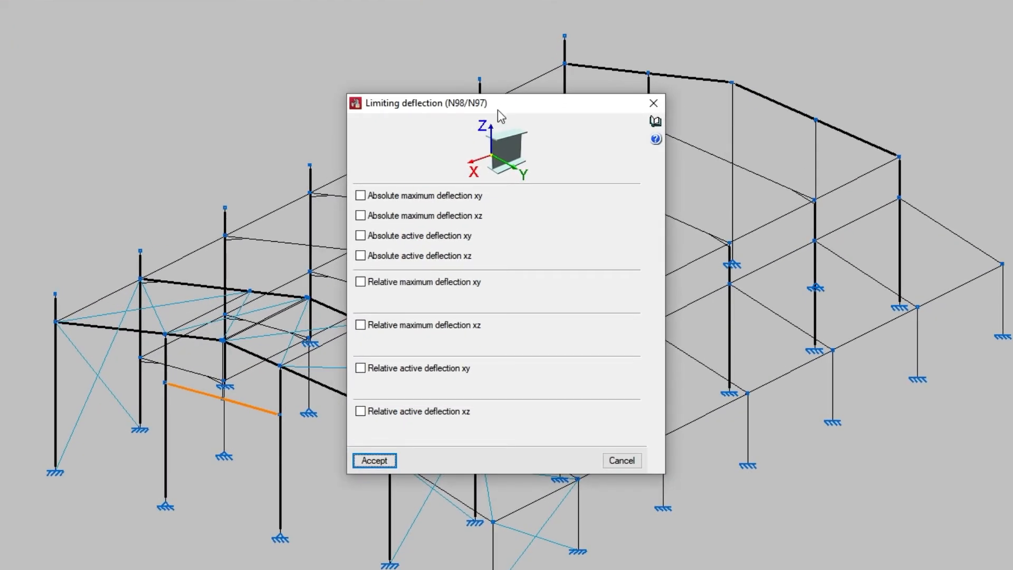
{"action": "mouse_move", "coordinate": [465, 175]}
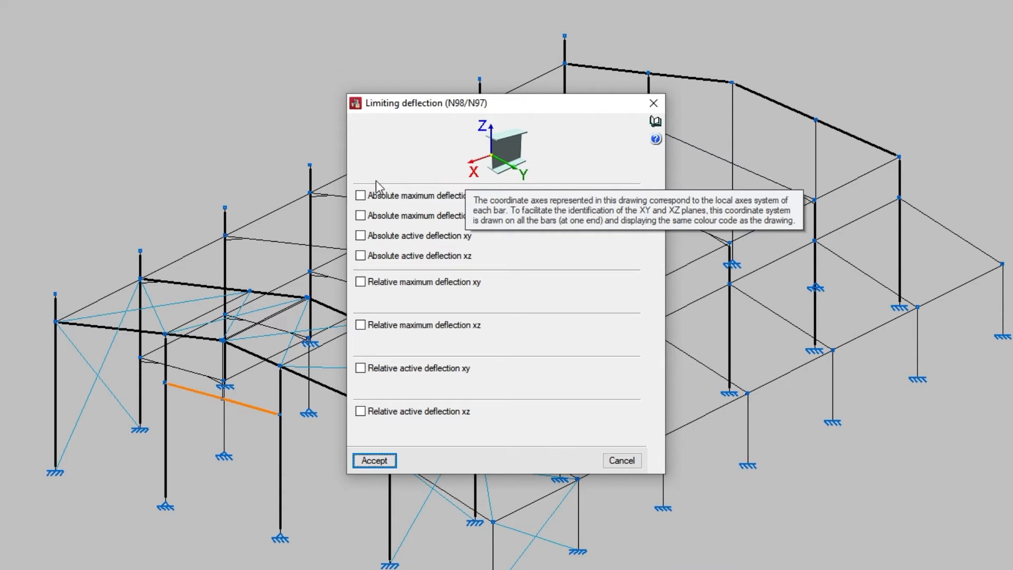
{"action": "left_click", "coordinate": [360, 196]}
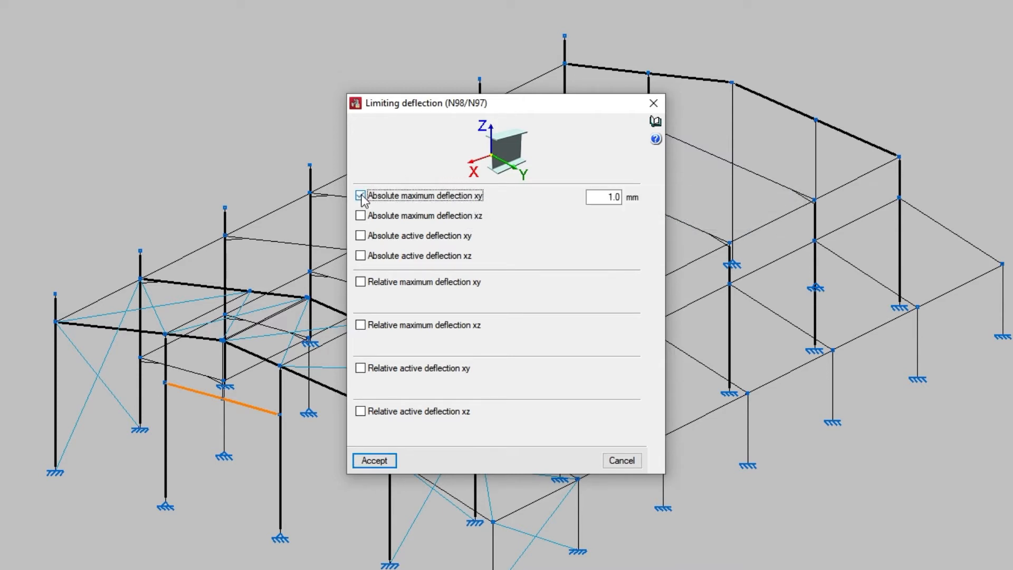
{"action": "left_click", "coordinate": [360, 216]}
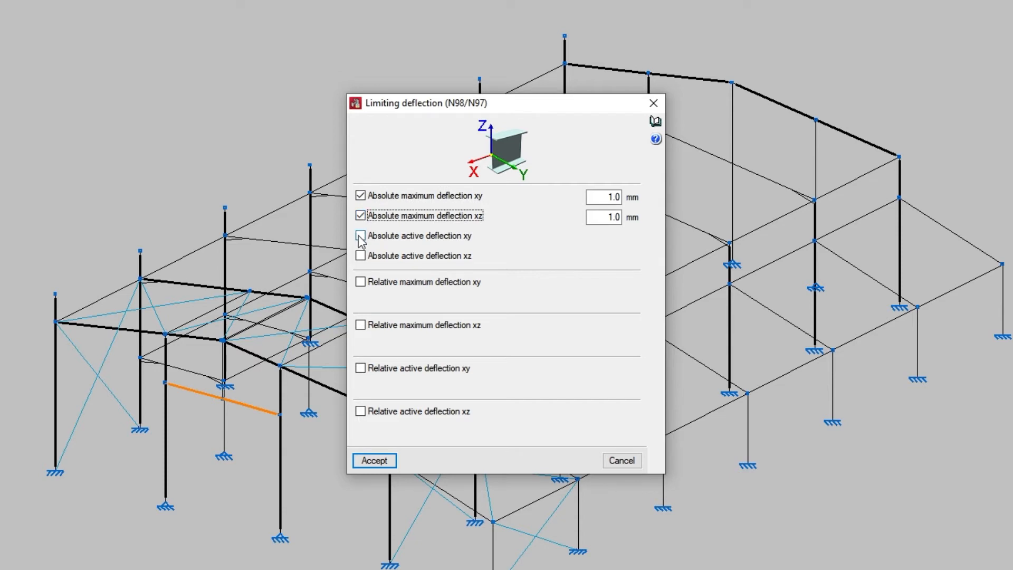
{"action": "left_click", "coordinate": [360, 236]}
{"action": "left_click", "coordinate": [361, 256]}
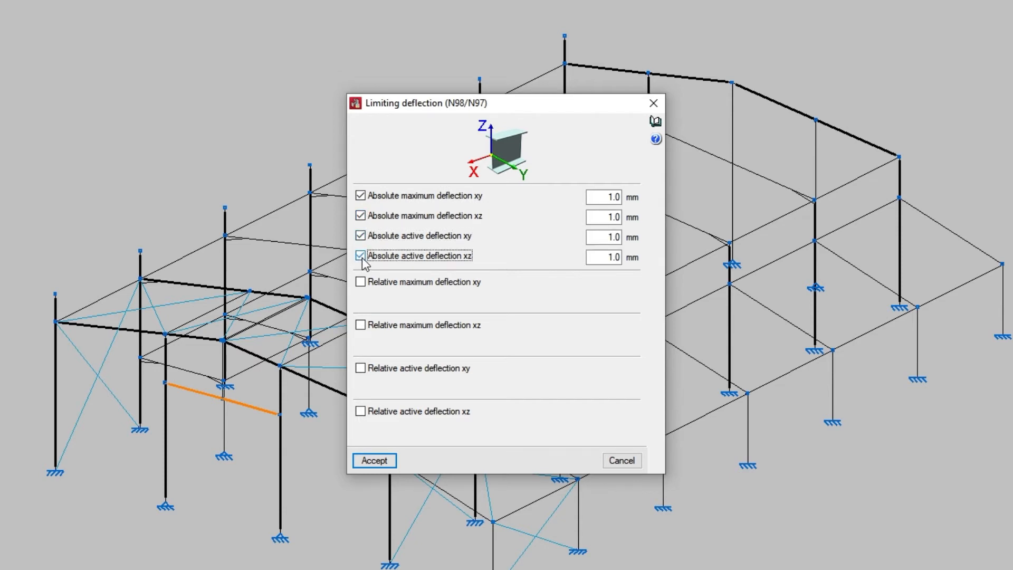
- Enable the relative maximum and relative active deflection limits in xy and xz, each at L/250
{"action": "left_click", "coordinate": [360, 282]}
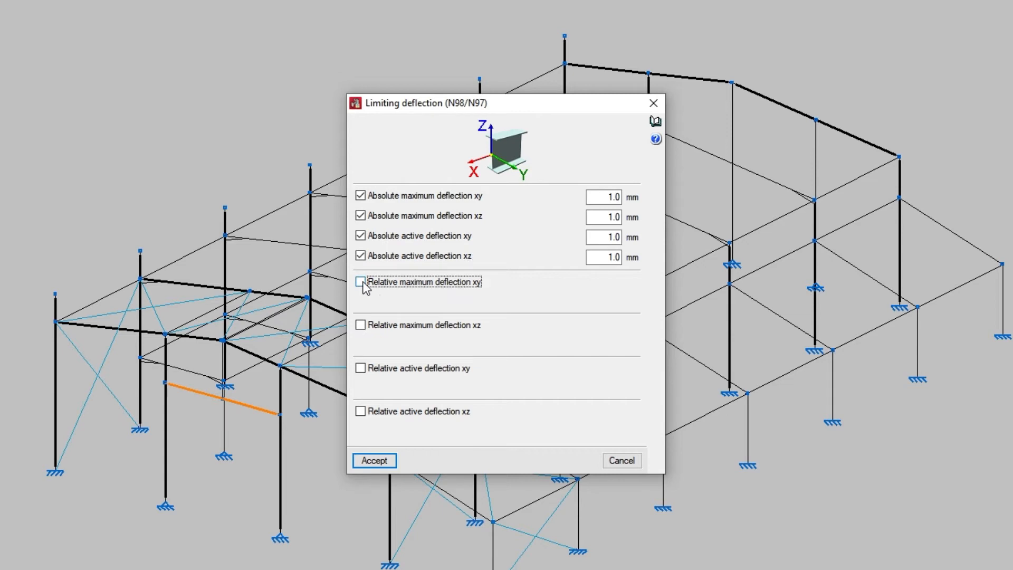
{"action": "left_click", "coordinate": [361, 326]}
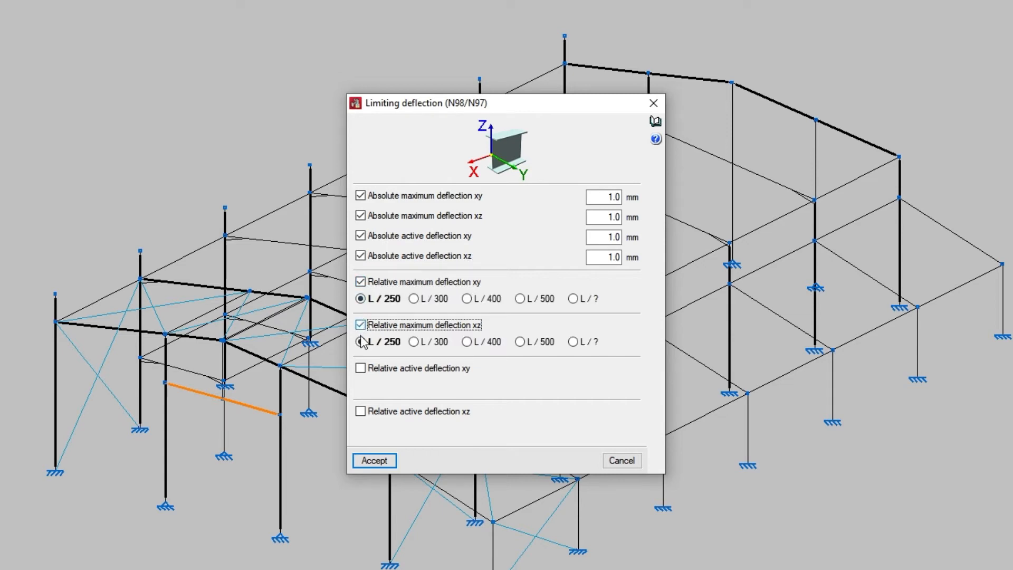
{"action": "left_click", "coordinate": [362, 412]}
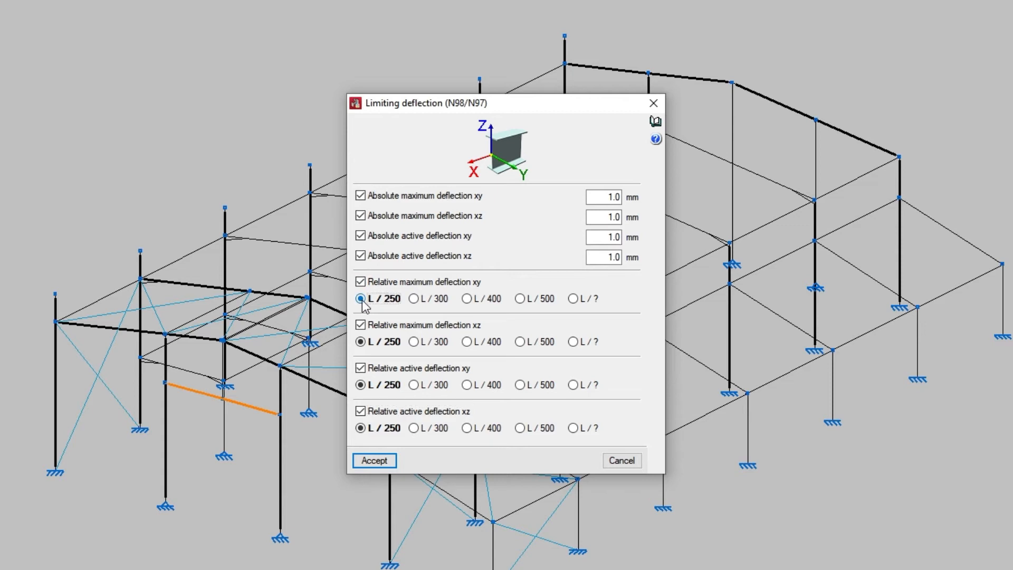
- Try L/300, L/400 and L/500 for the relative maximum deflection xy and return it to L/250
{"action": "left_click", "coordinate": [415, 299]}
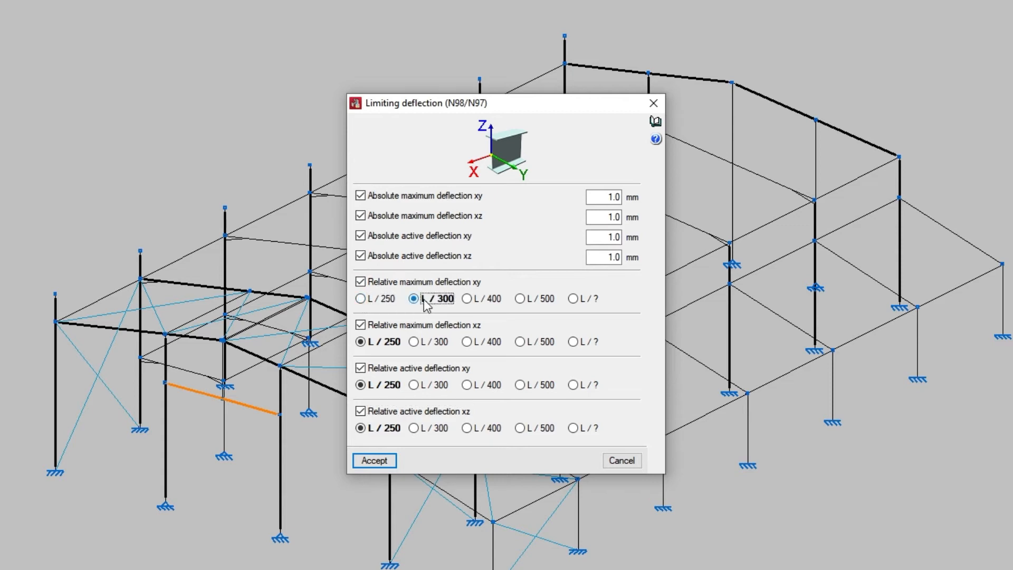
{"action": "left_click", "coordinate": [467, 300]}
{"action": "left_click", "coordinate": [520, 299]}
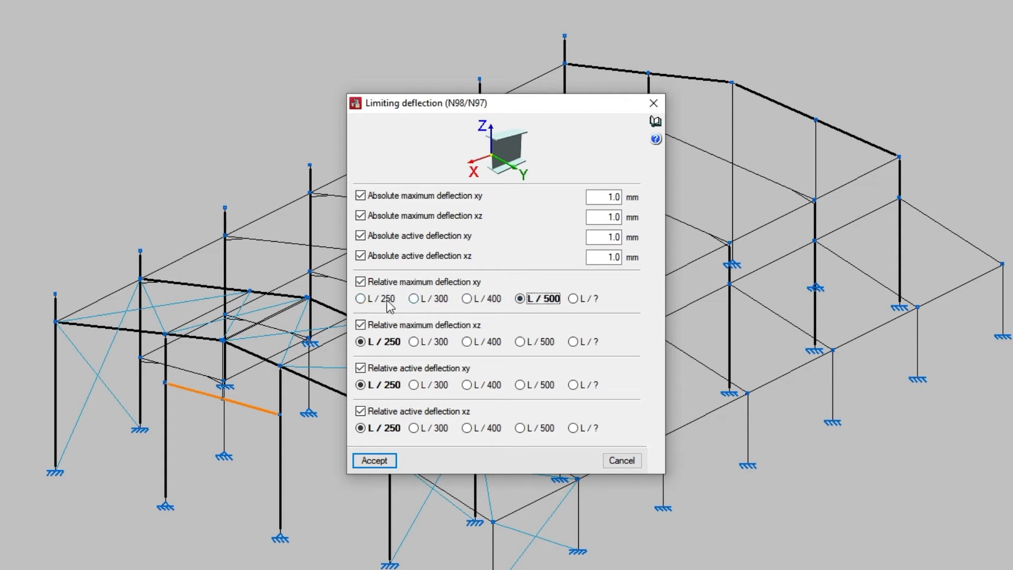
{"action": "left_click", "coordinate": [360, 299]}
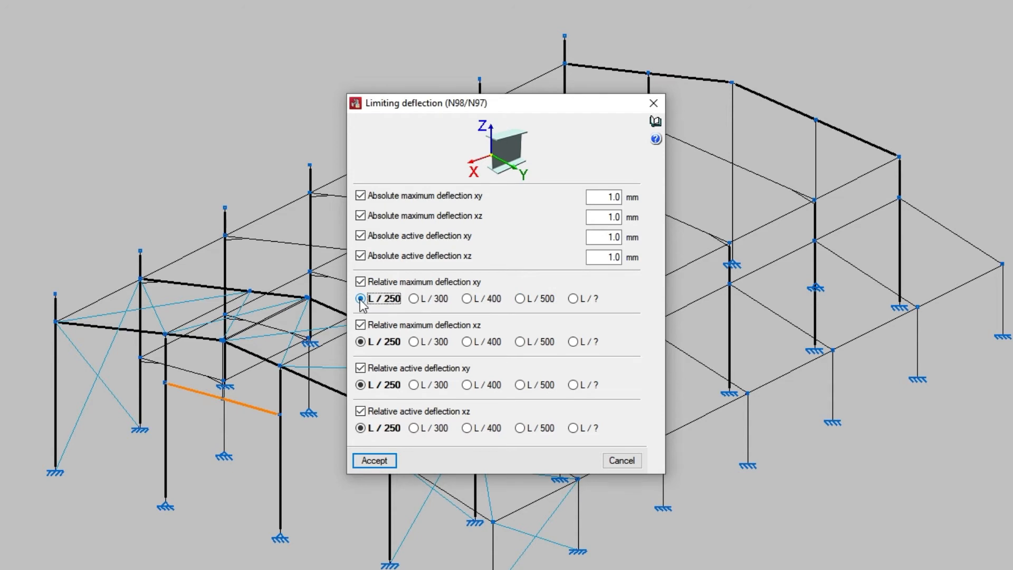
- Disable the absolute maximum deflection xy limit and set the absolute maximum deflection xz limit to 10 mm
{"action": "left_click", "coordinate": [361, 197]}
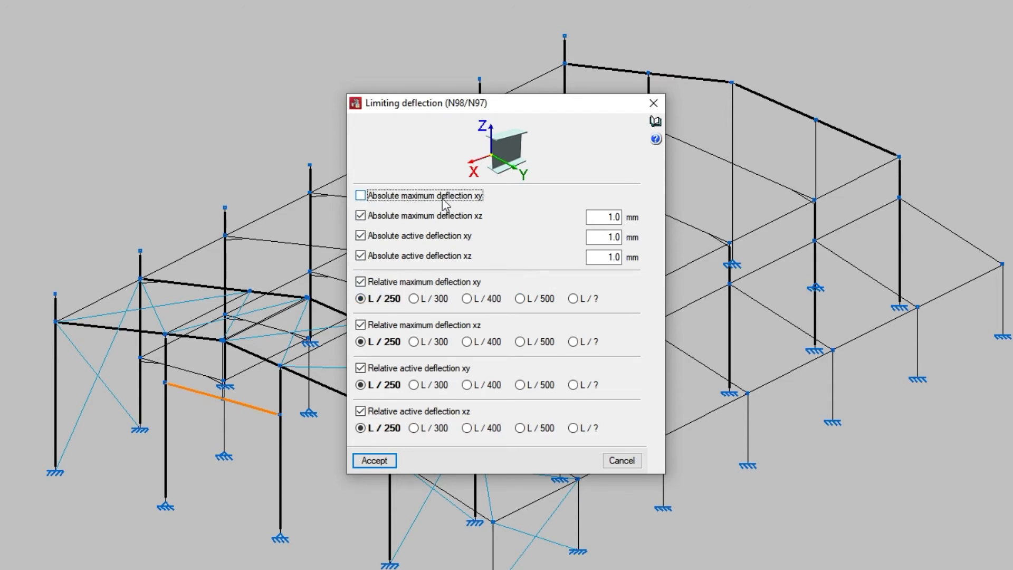
{"action": "left_click", "coordinate": [589, 216]}
{"action": "type", "text": "10"}
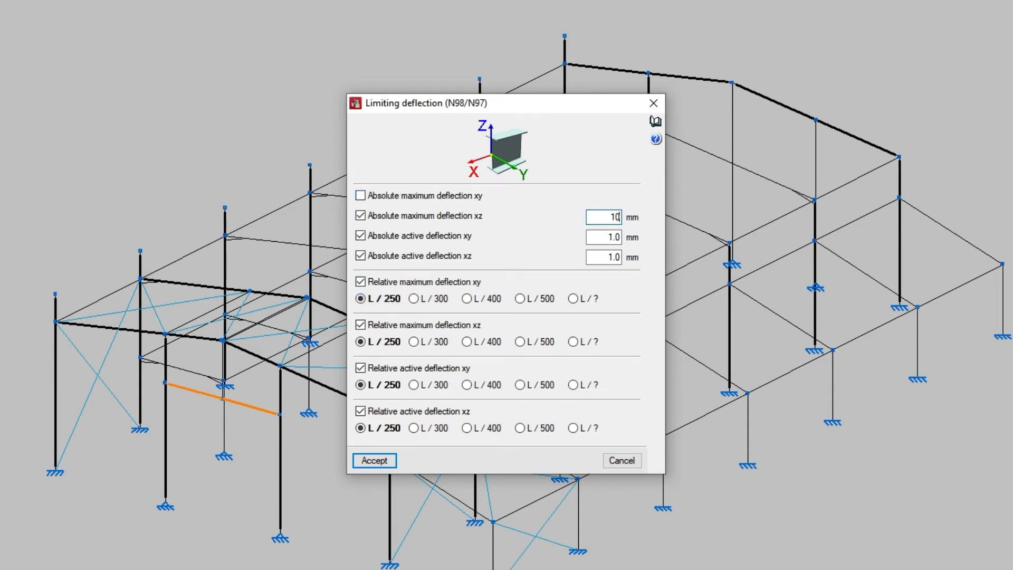
- Disable both absolute active limits and both relative xy limits, and set the relative active deflection xz limit to L/300
{"action": "key", "text": "Tab"}
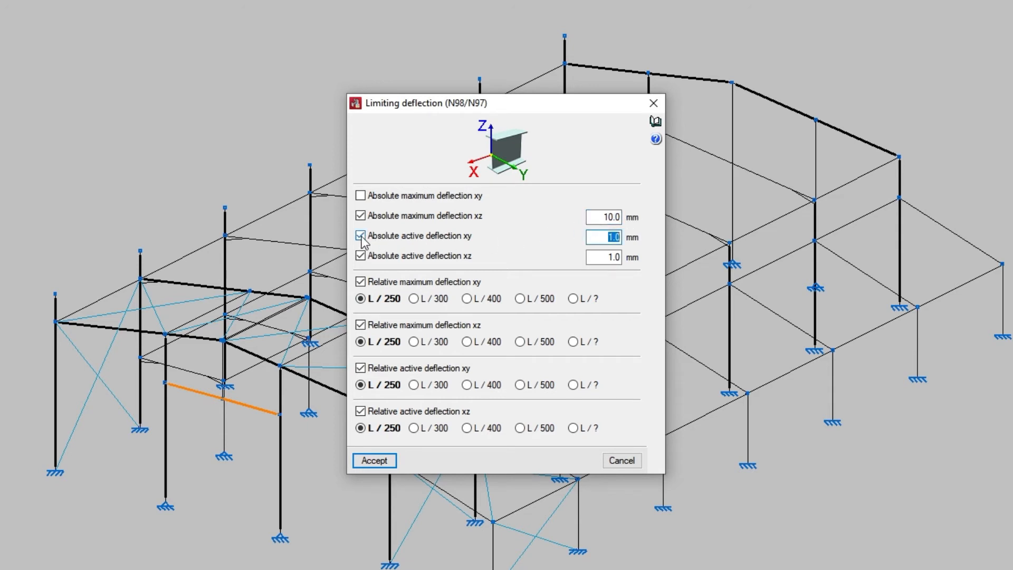
{"action": "left_click", "coordinate": [361, 236]}
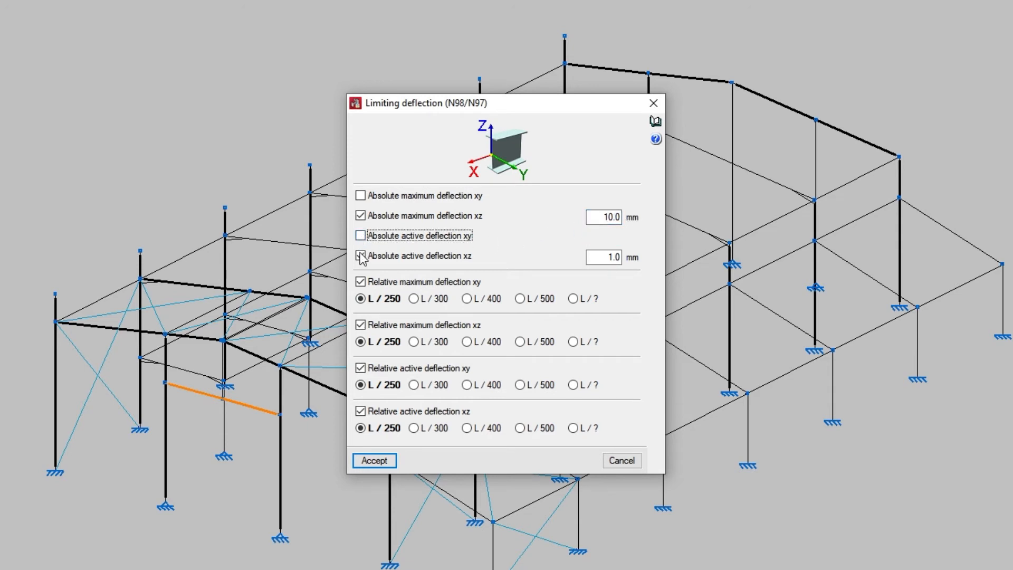
{"action": "left_click", "coordinate": [361, 256]}
{"action": "left_click", "coordinate": [361, 282]}
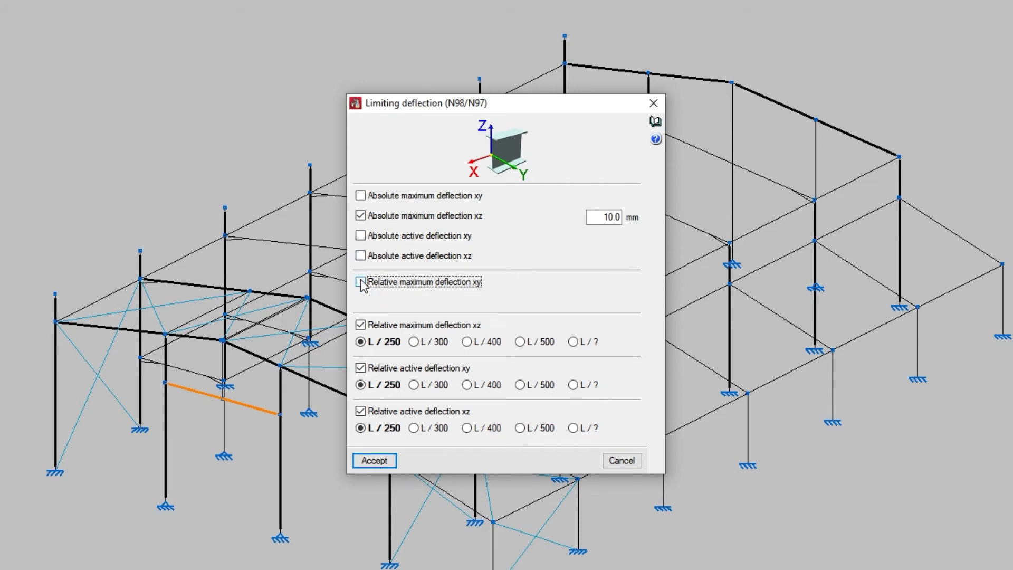
{"action": "left_click", "coordinate": [361, 369]}
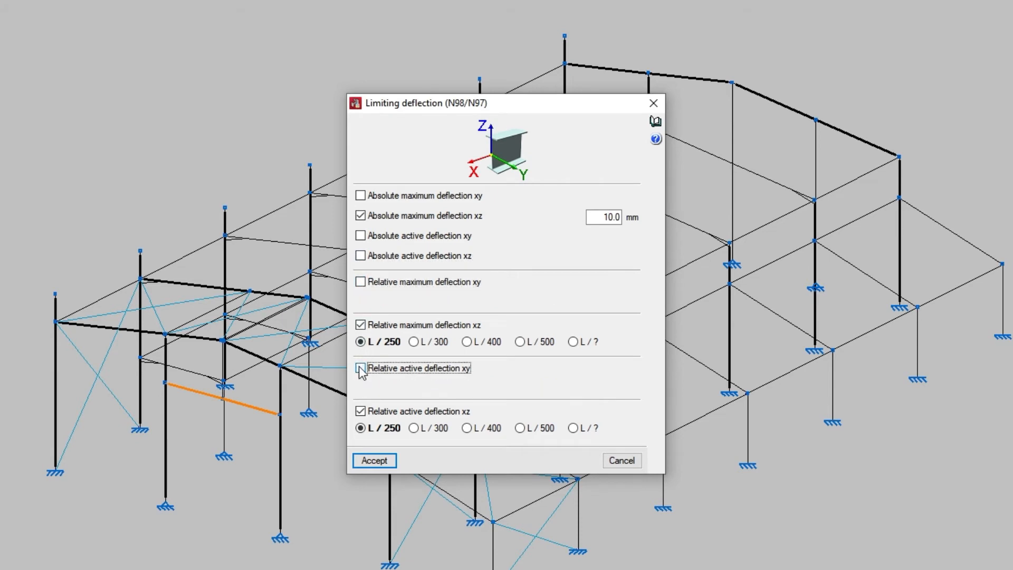
{"action": "left_click", "coordinate": [413, 429]}
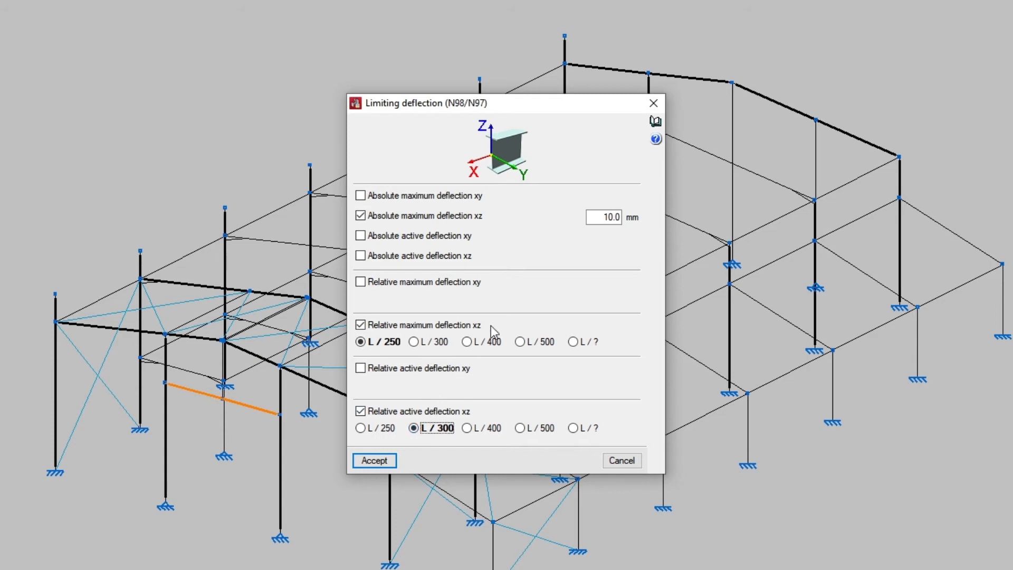
- Consult the help page on limiting deflection through to the explanation of active deflection, and close it
{"action": "left_click", "coordinate": [655, 139]}
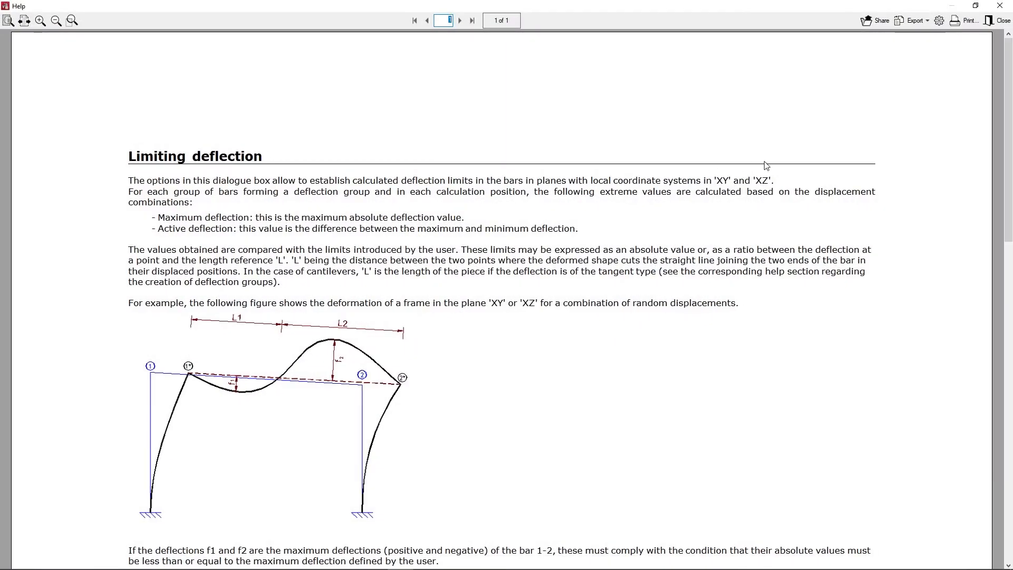
{"action": "left_click_drag", "start_coordinate": [1008, 149], "coordinate": [1009, 320]}
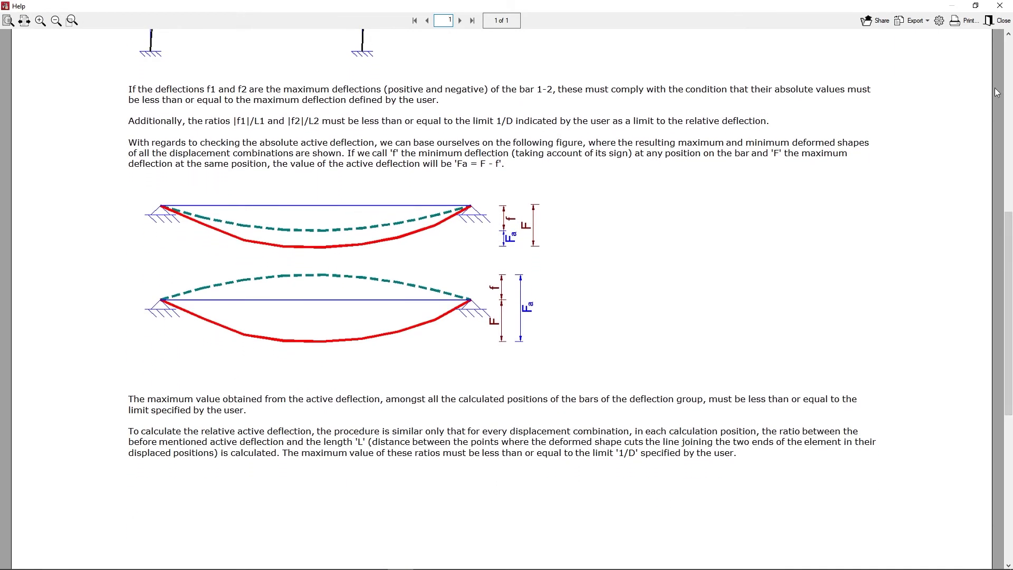
{"action": "left_click", "coordinate": [998, 20]}
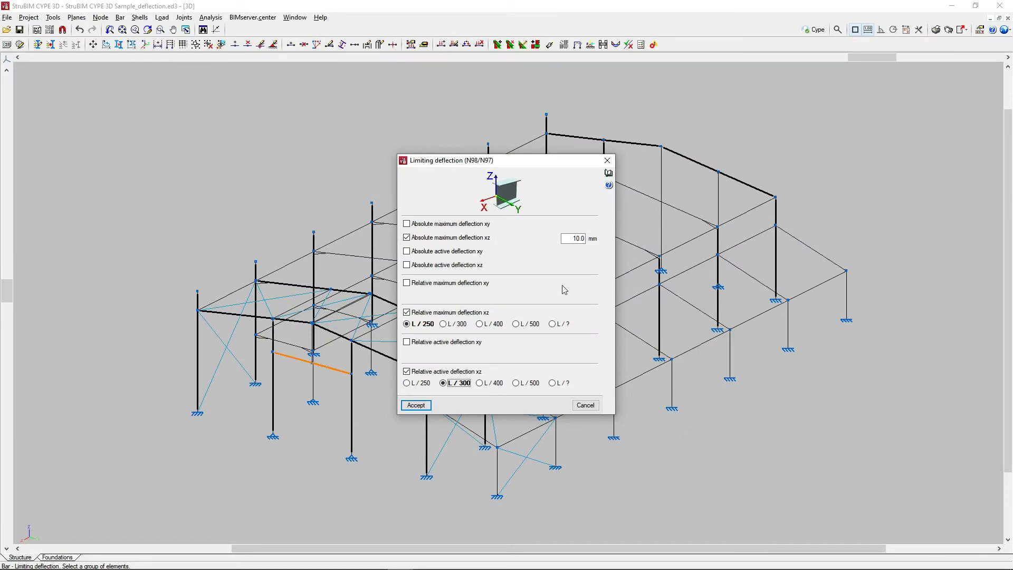
- Accept the deflection limits and inspect the limit labels on the gable's horizontal beam group
{"action": "left_click", "coordinate": [416, 405]}
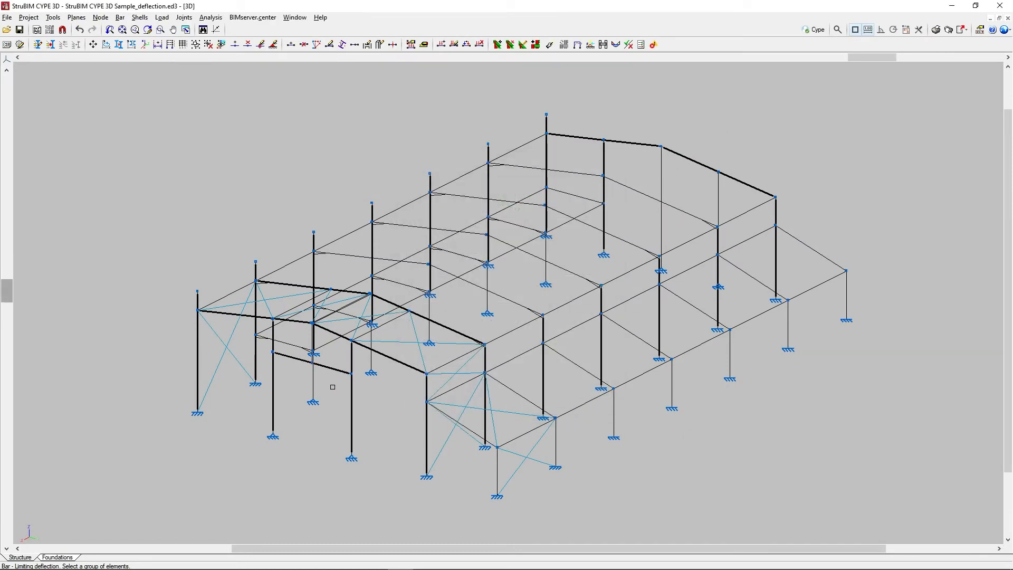
{"action": "scroll", "coordinate": [330, 384], "scroll_direction": "up", "scroll_amount": 5}
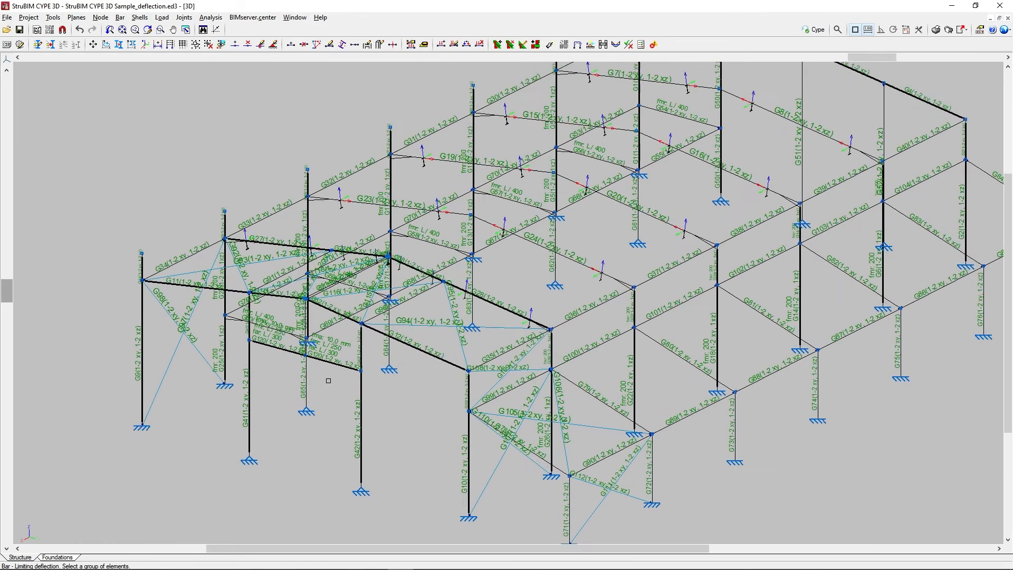
{"action": "scroll", "coordinate": [328, 380], "scroll_direction": "up", "scroll_amount": 6}
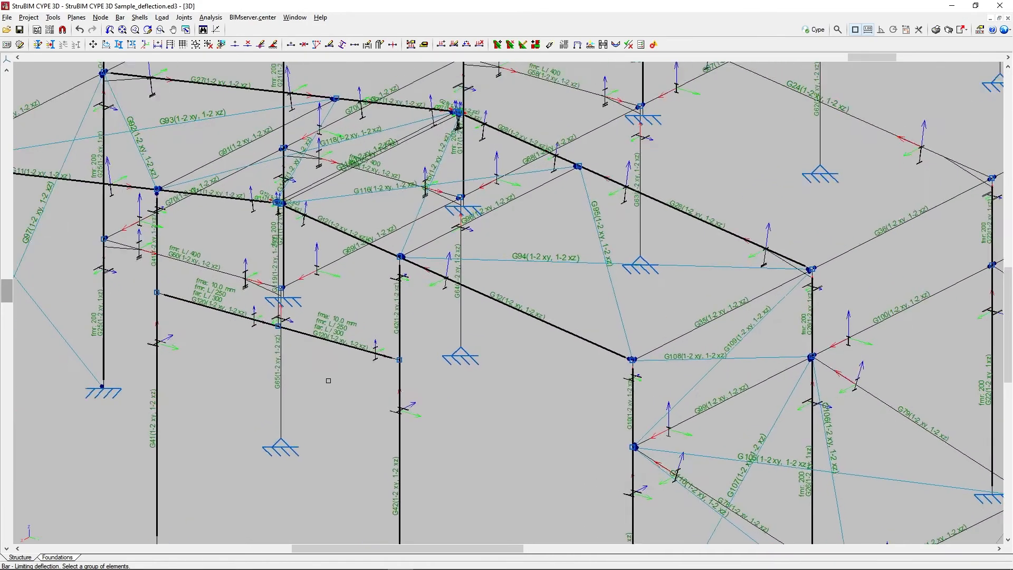
{"action": "scroll", "coordinate": [328, 380], "scroll_direction": "up", "scroll_amount": 1}
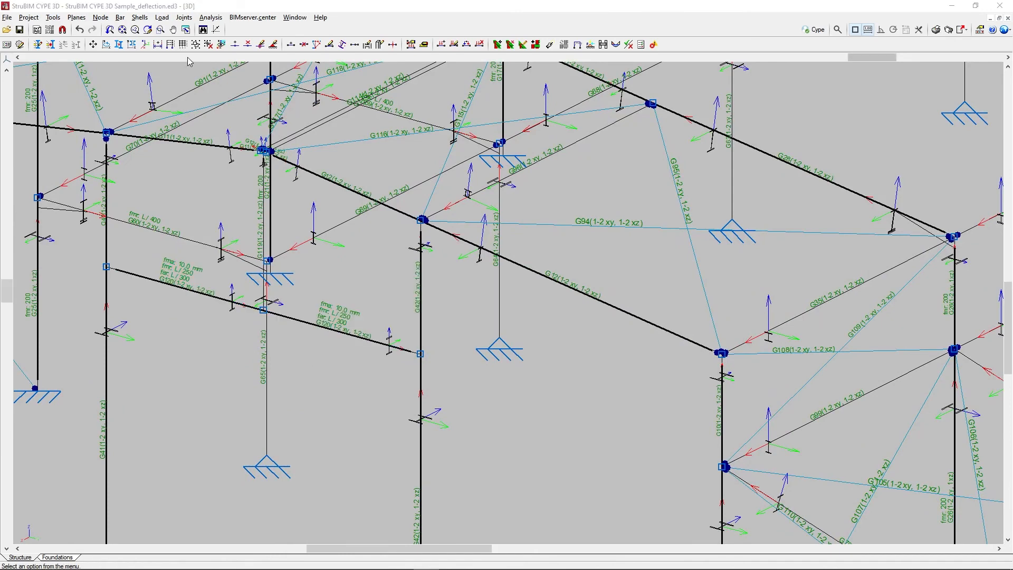
- Analyse the structure without dimensioning sections, checking the bars and resolving all nodes with welded connections
{"action": "left_click", "coordinate": [223, 19]}
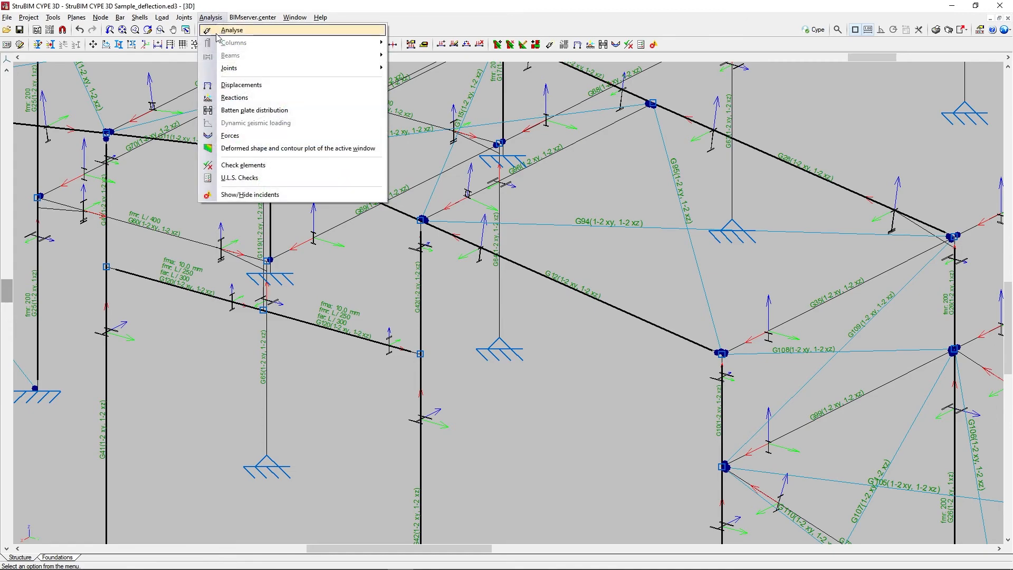
{"action": "left_click", "coordinate": [230, 30]}
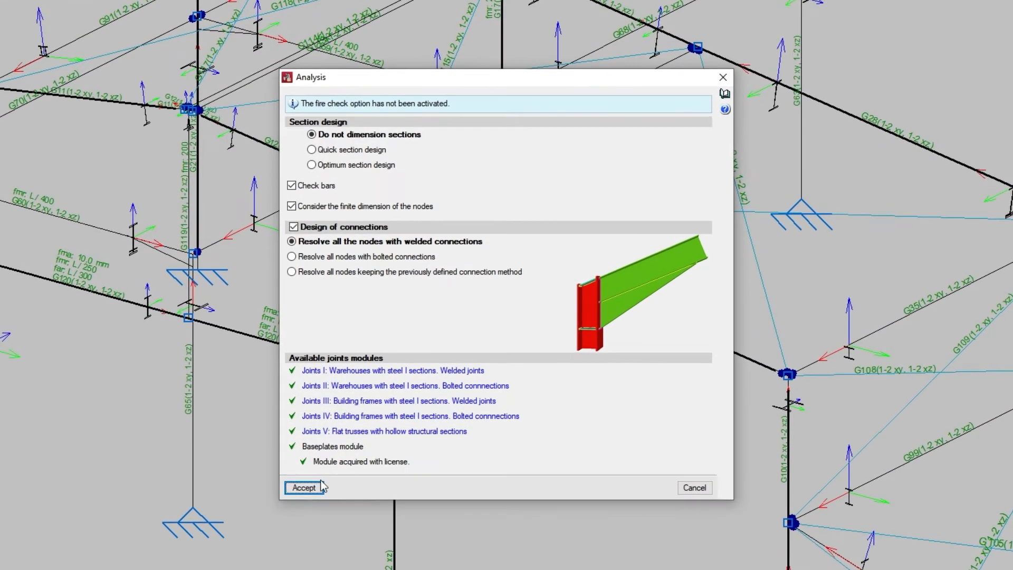
{"action": "left_click", "coordinate": [322, 487]}
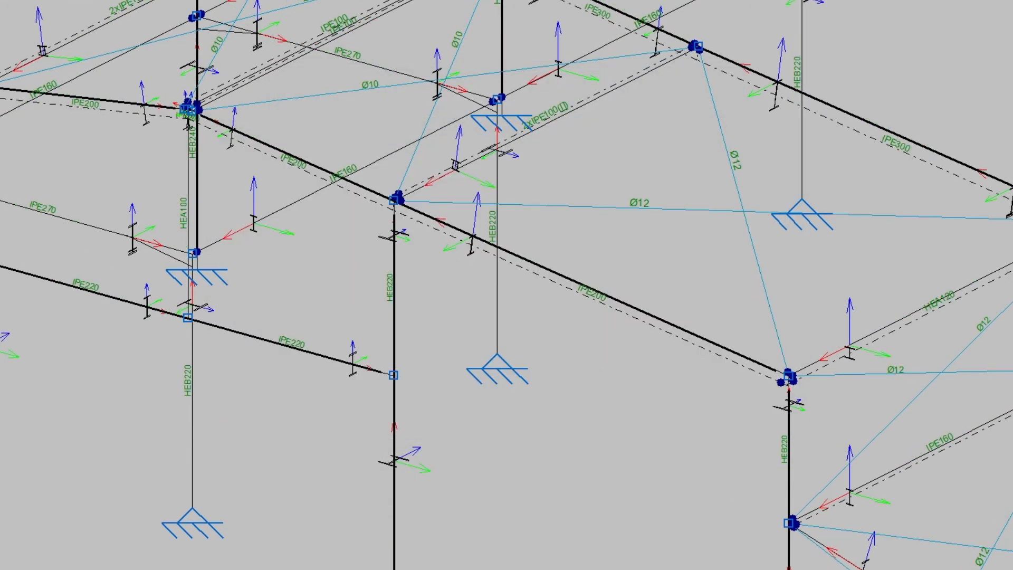
- Check the gable's horizontal beam and examine the deflection utilisation of its IPE220 section in the code checks
{"action": "left_click", "coordinate": [210, 17]}
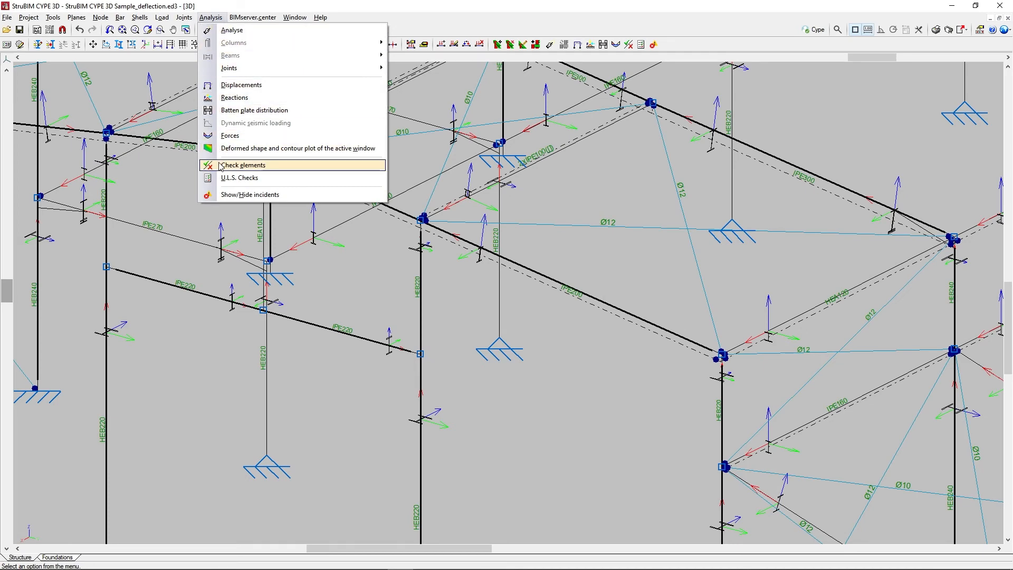
{"action": "left_click", "coordinate": [243, 165]}
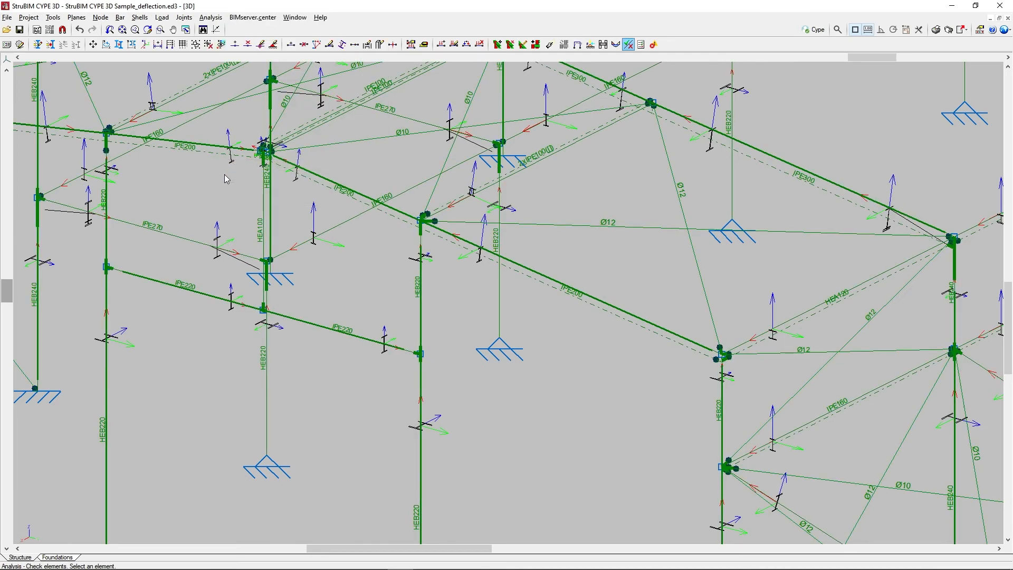
{"action": "left_click", "coordinate": [320, 327]}
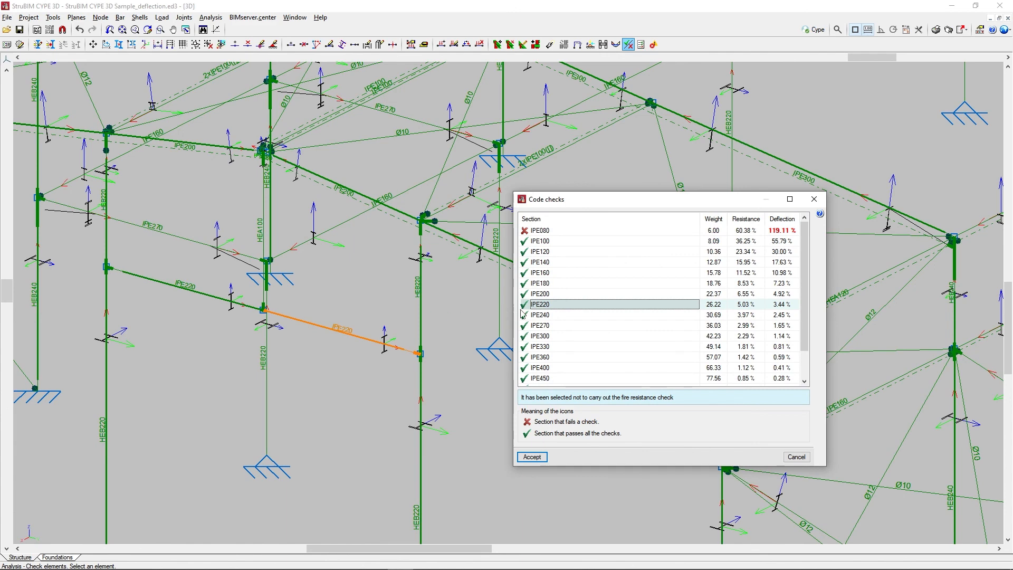
{"action": "left_click", "coordinate": [794, 309]}
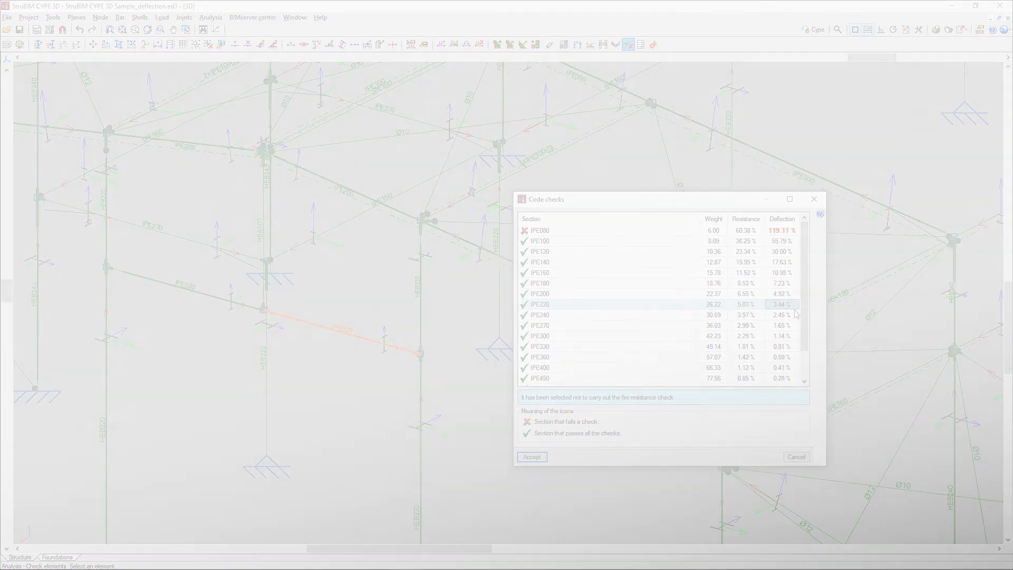